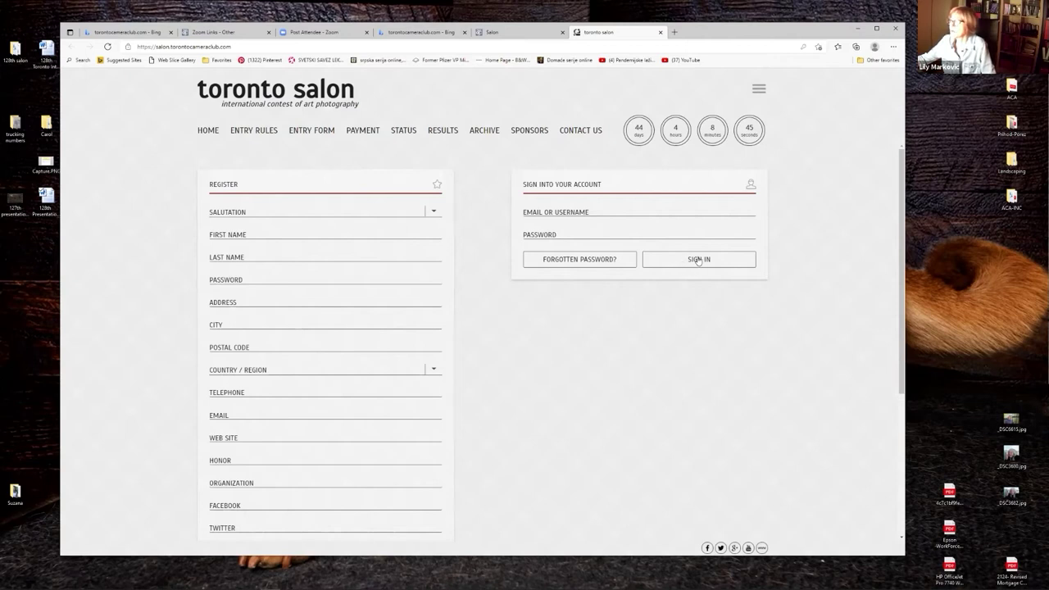
# Switch to Chrome, open the theiaap.com site and go to the Toronto Salon contest's participant account
pyautogui.click(690, 261)
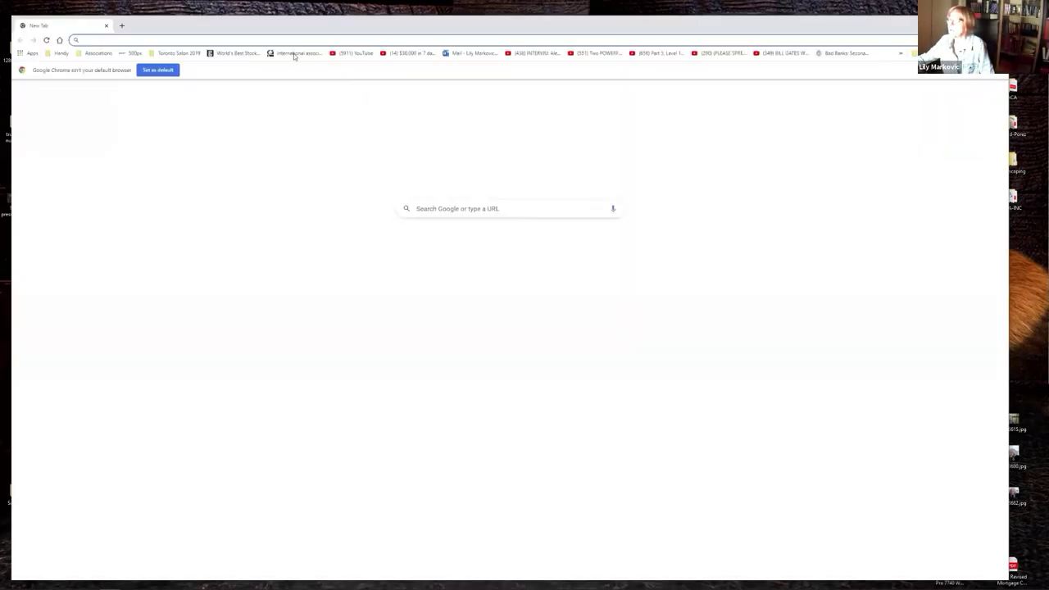
pyautogui.click(293, 54)
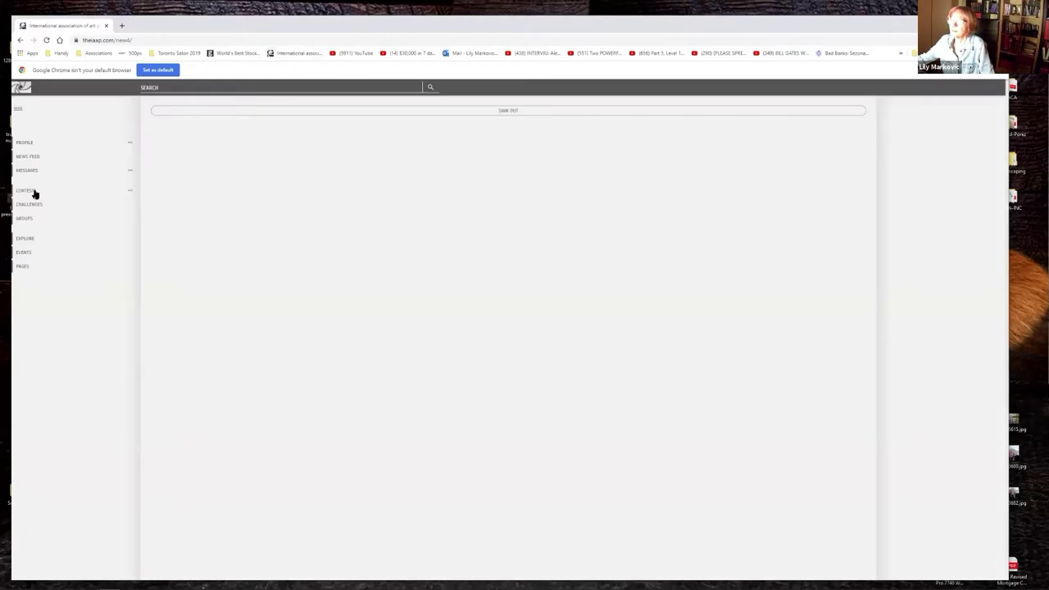
pyautogui.click(34, 191)
pyautogui.click(36, 189)
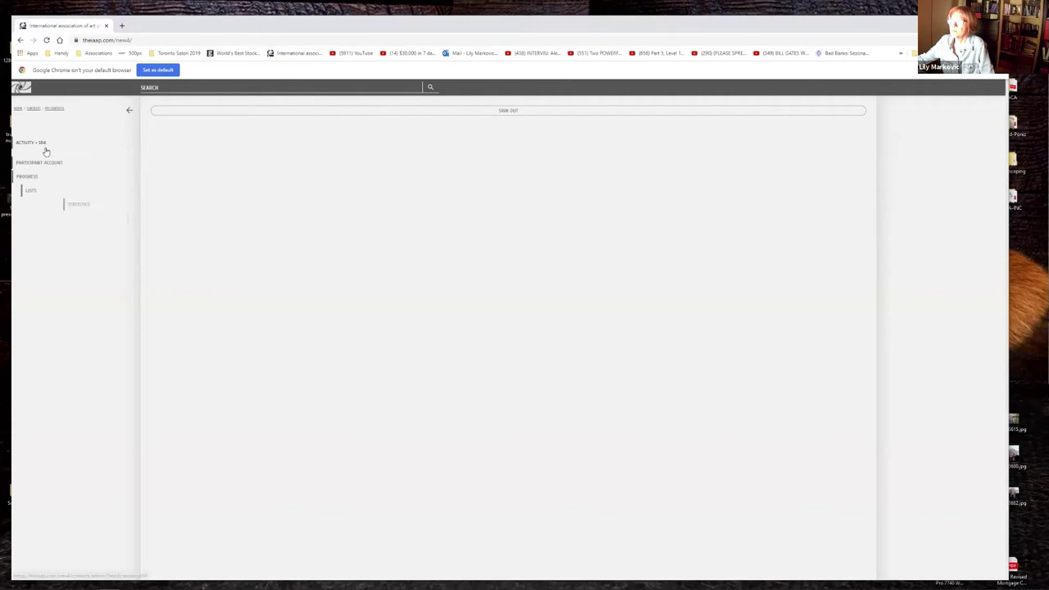
pyautogui.click(31, 190)
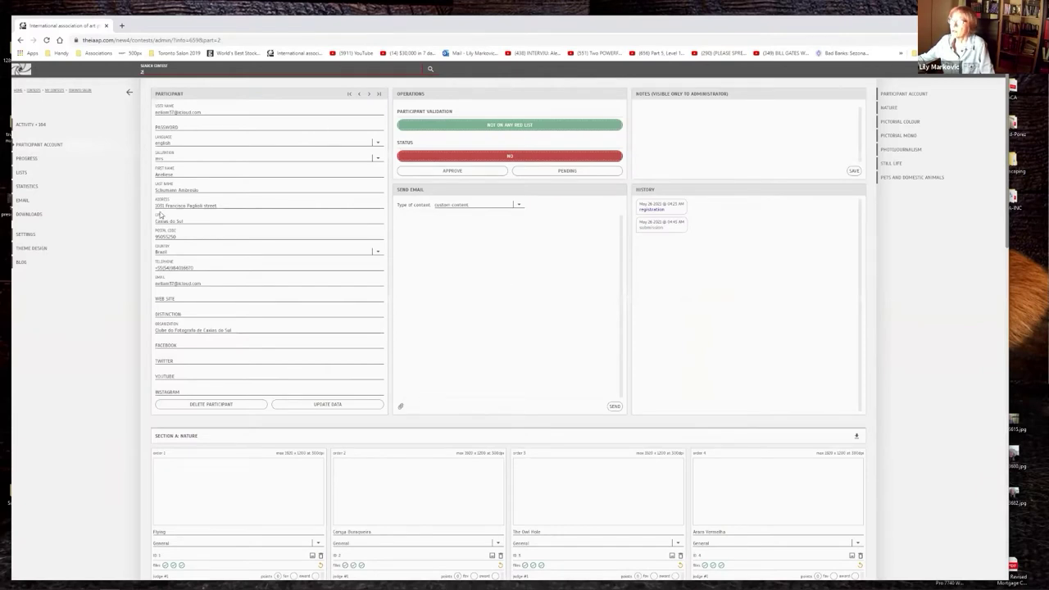
# Examine the participant's submitted images and empty entry slots across the sections from Nature to Pets and Domestic Animals
pyautogui.scroll(-3, 160, 215)
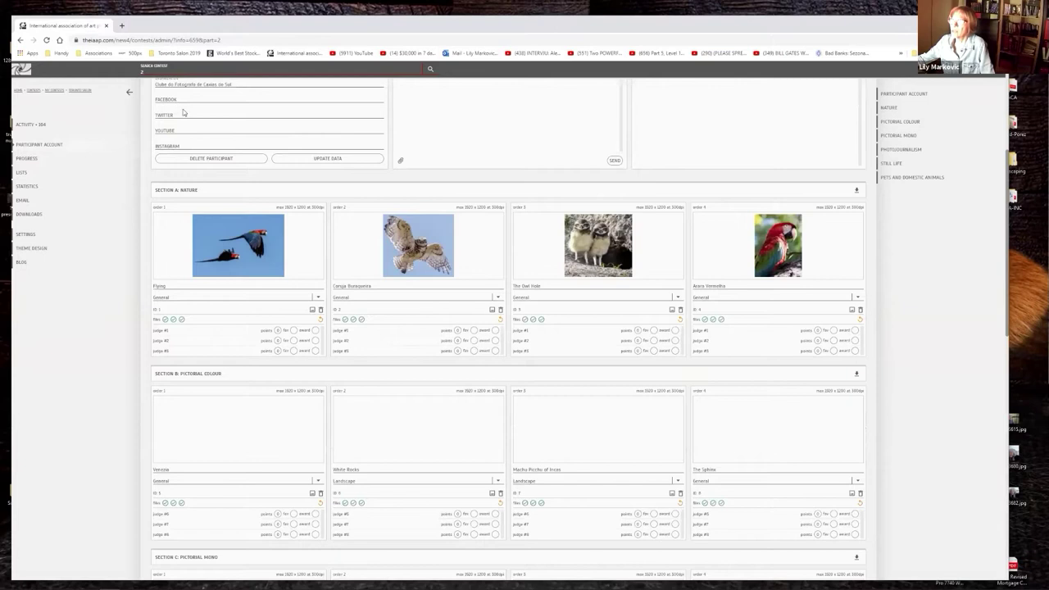
pyautogui.scroll(-1, 172, 292)
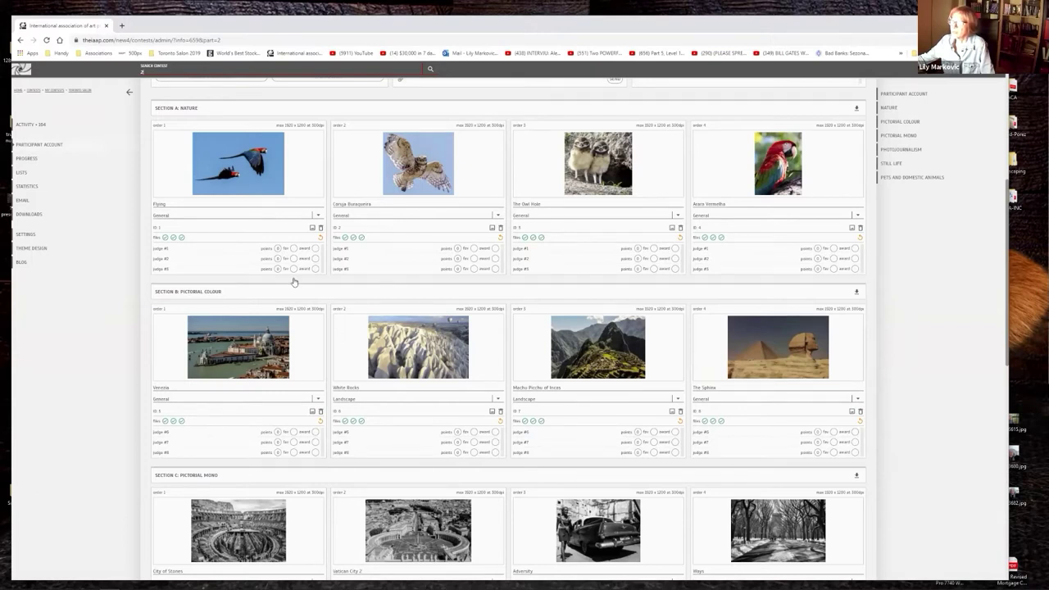
pyautogui.scroll(-3, 426, 316)
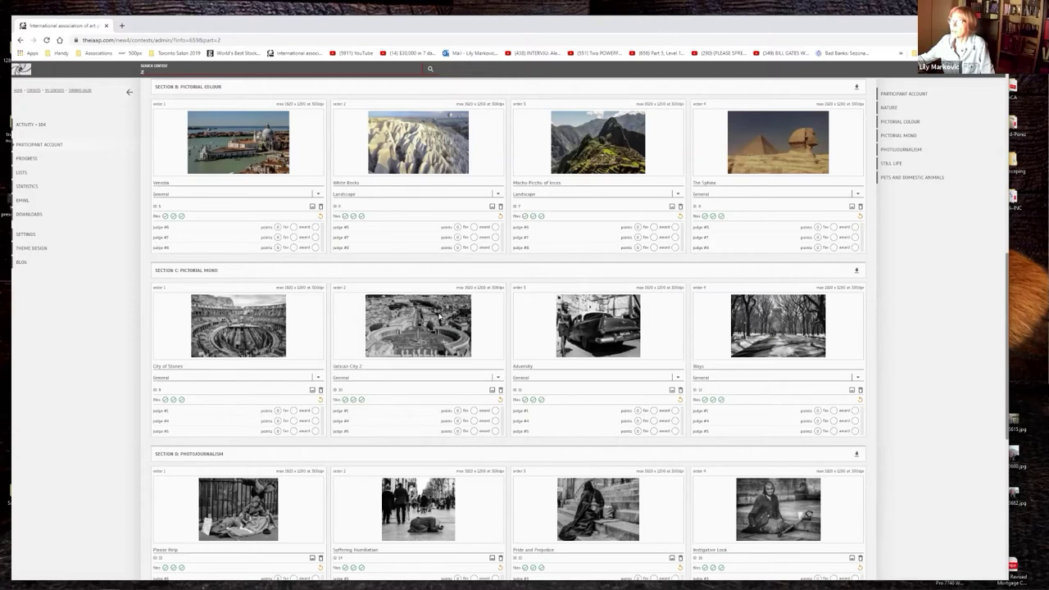
pyautogui.scroll(-5, 438, 322)
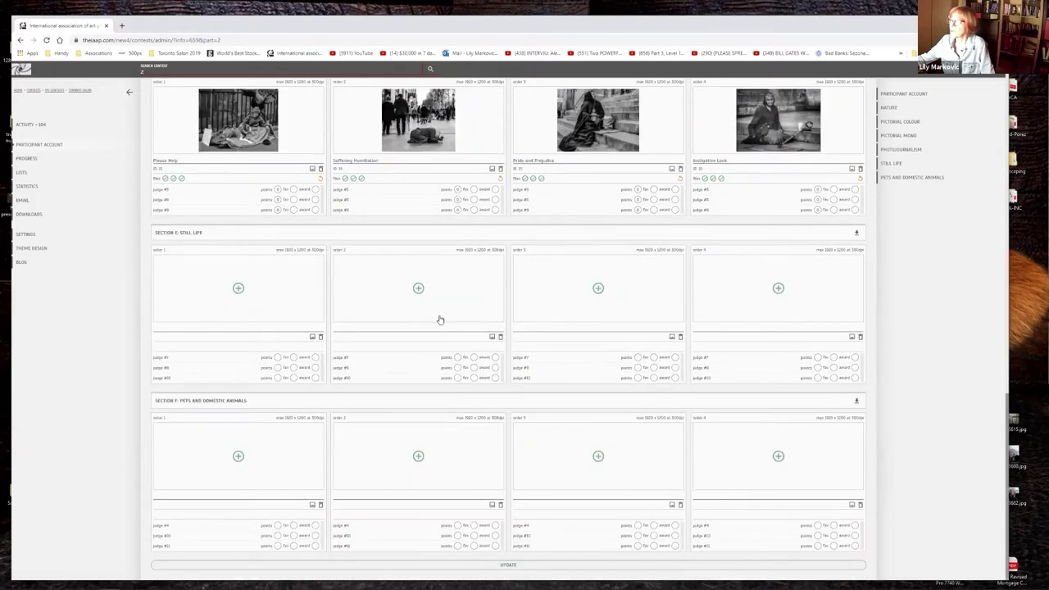
pyautogui.scroll(2, 440, 319)
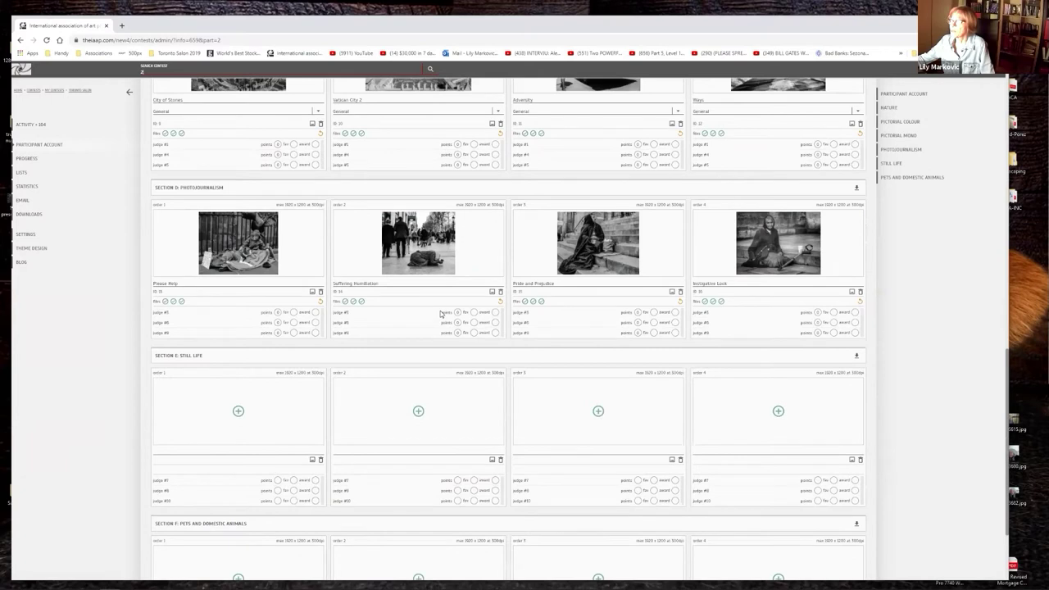
pyautogui.scroll(3, 438, 315)
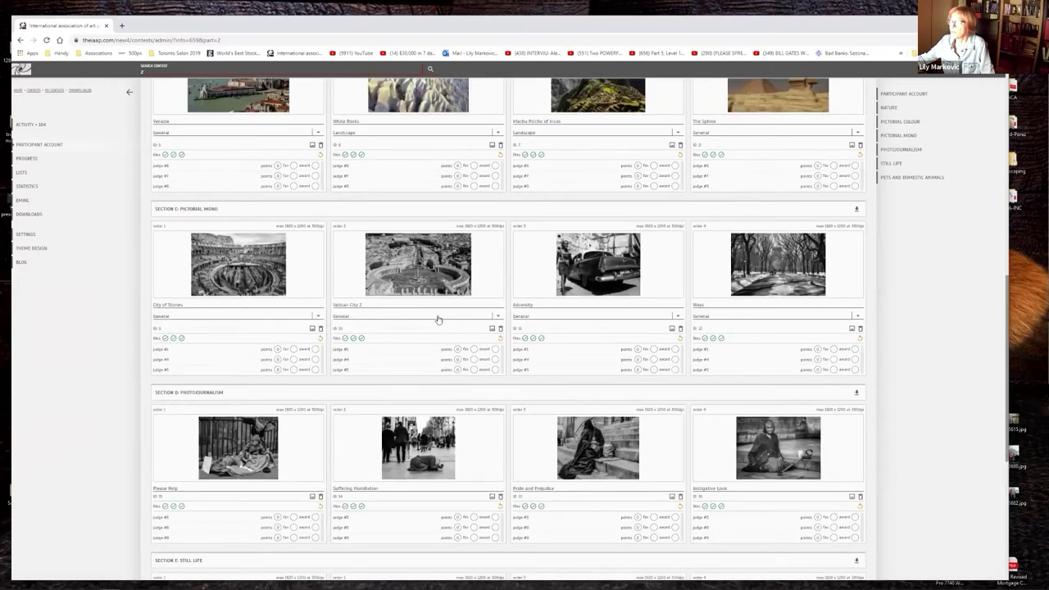
pyautogui.scroll(-4, 458, 313)
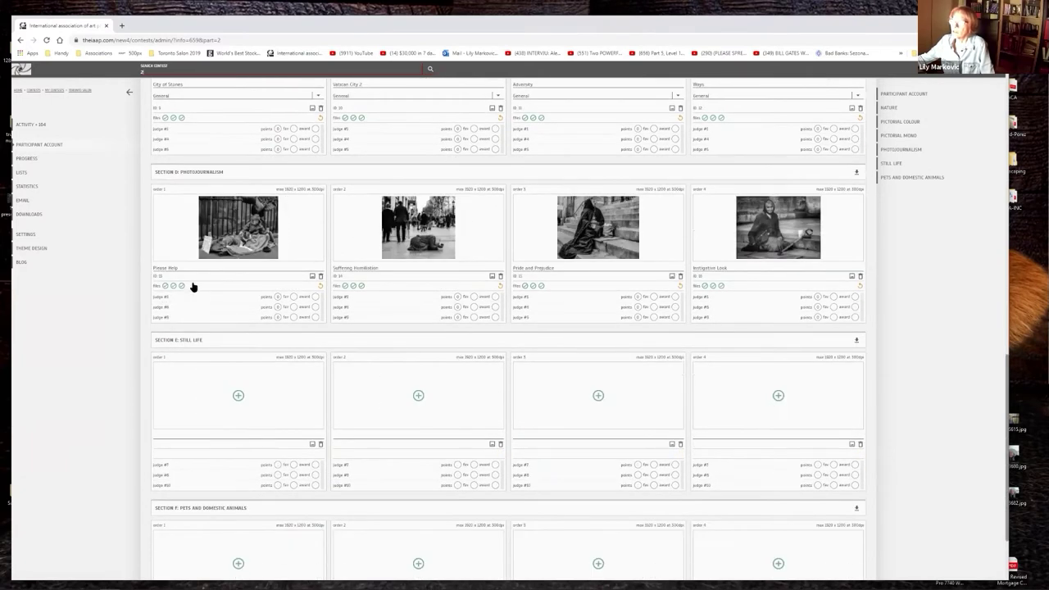
pyautogui.scroll(-2, 193, 289)
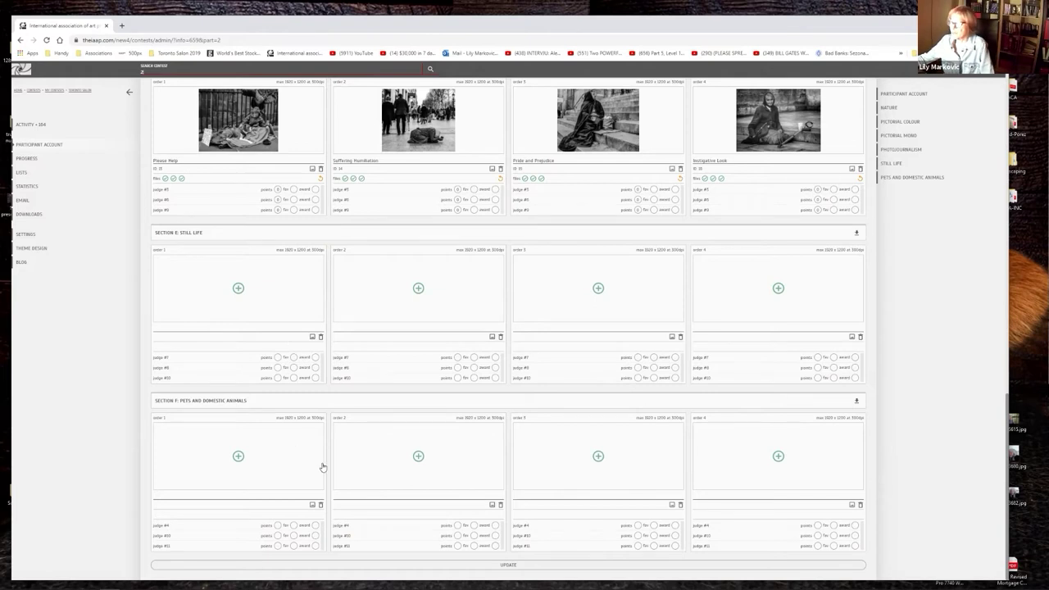
# View the category options for the City of Stones image in the Pictorial Mono section, leaving General selected
pyautogui.scroll(1, 308, 401)
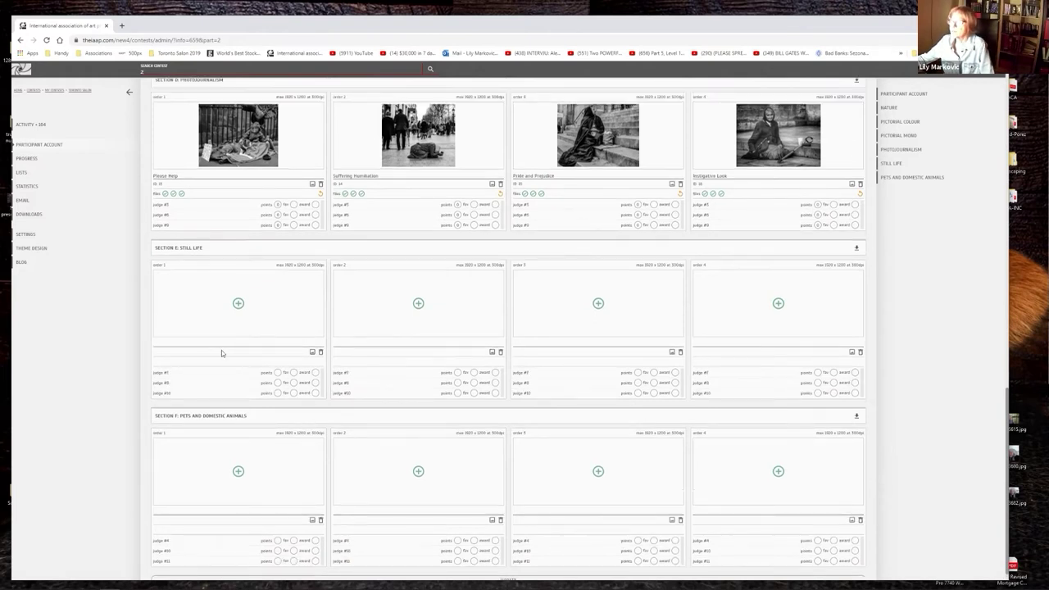
pyautogui.scroll(1, 230, 324)
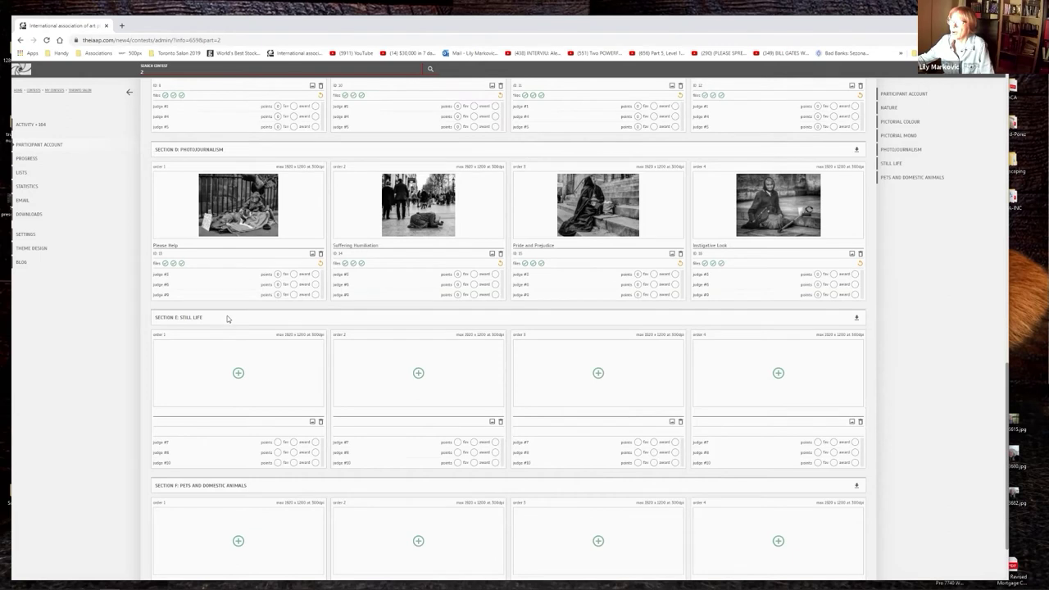
pyautogui.scroll(1, 230, 337)
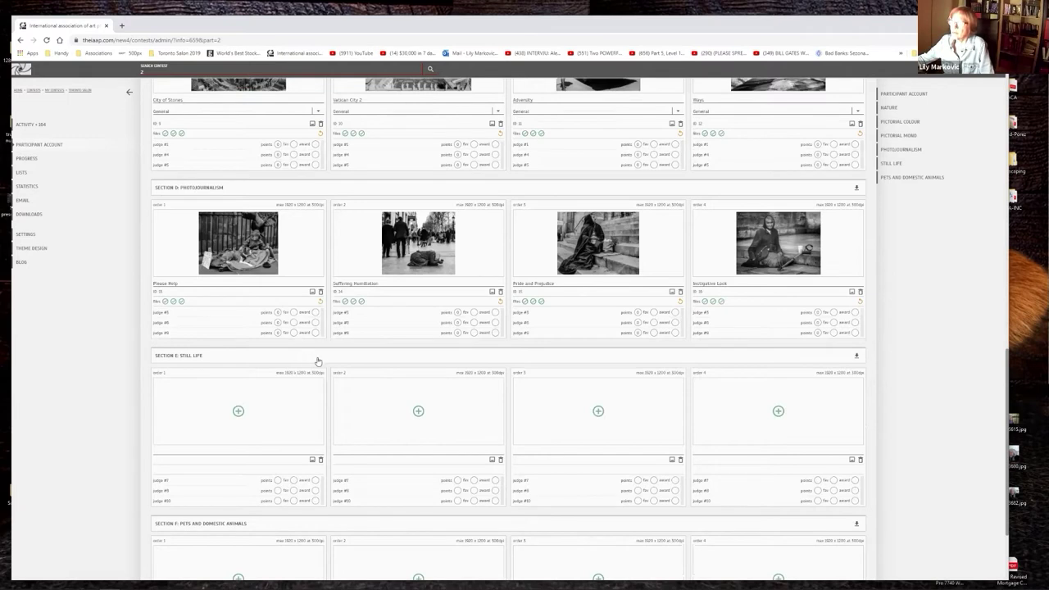
pyautogui.scroll(1, 318, 360)
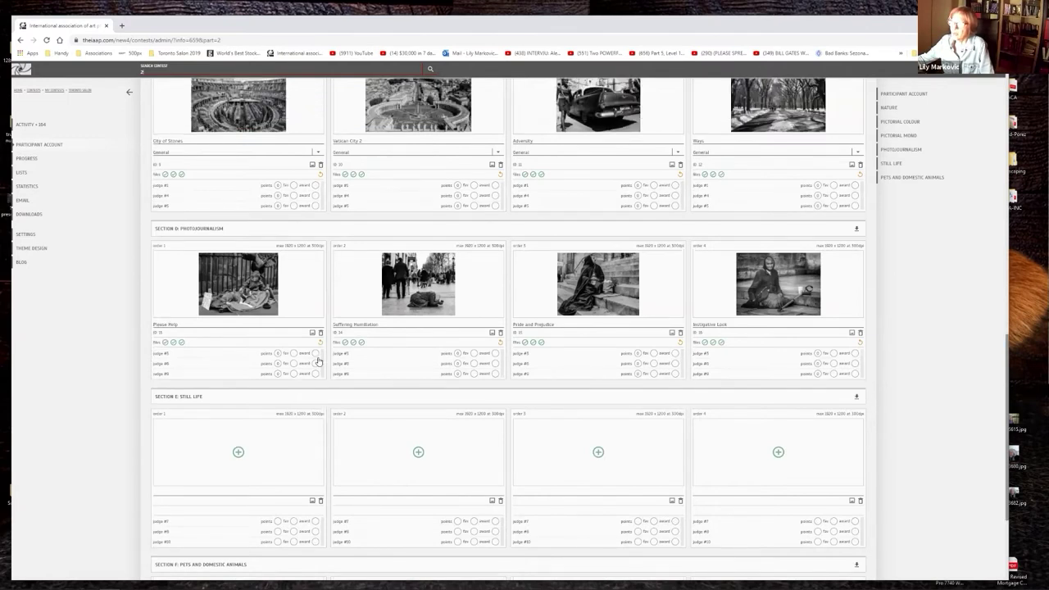
pyautogui.scroll(3, 318, 360)
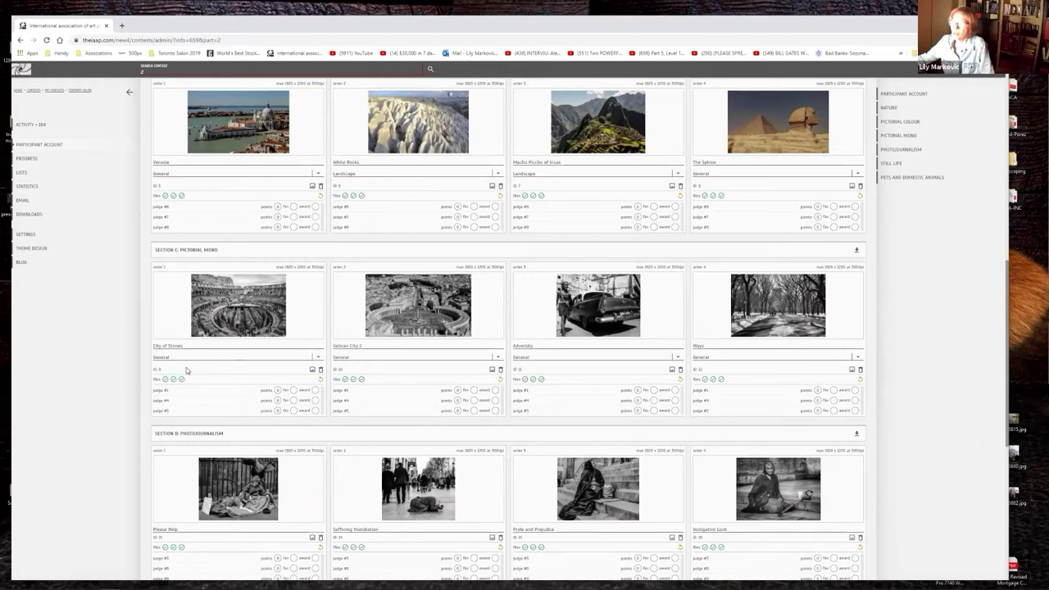
pyautogui.click(213, 358)
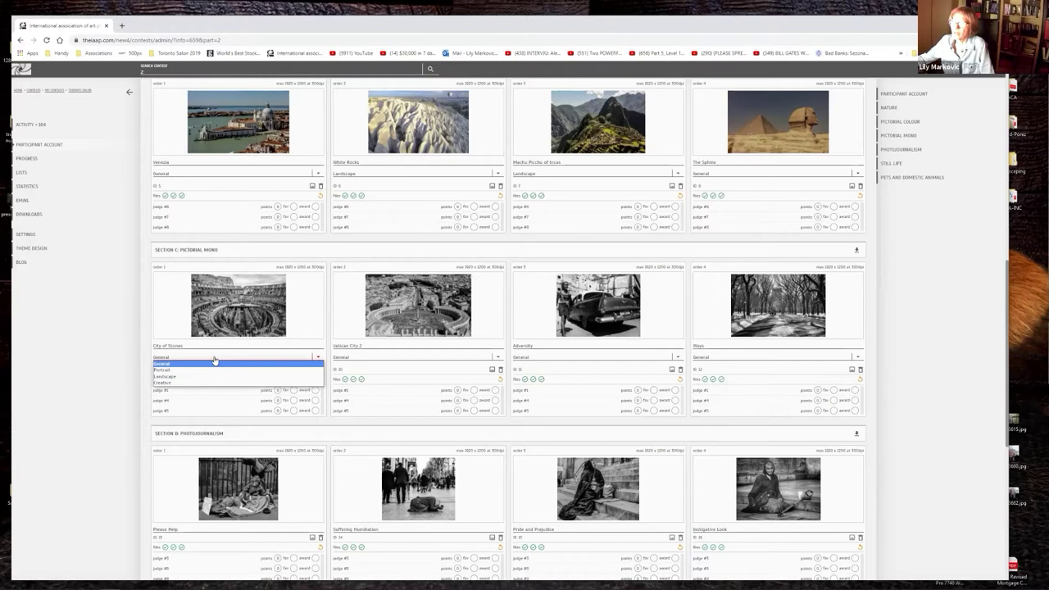
pyautogui.click(238, 251)
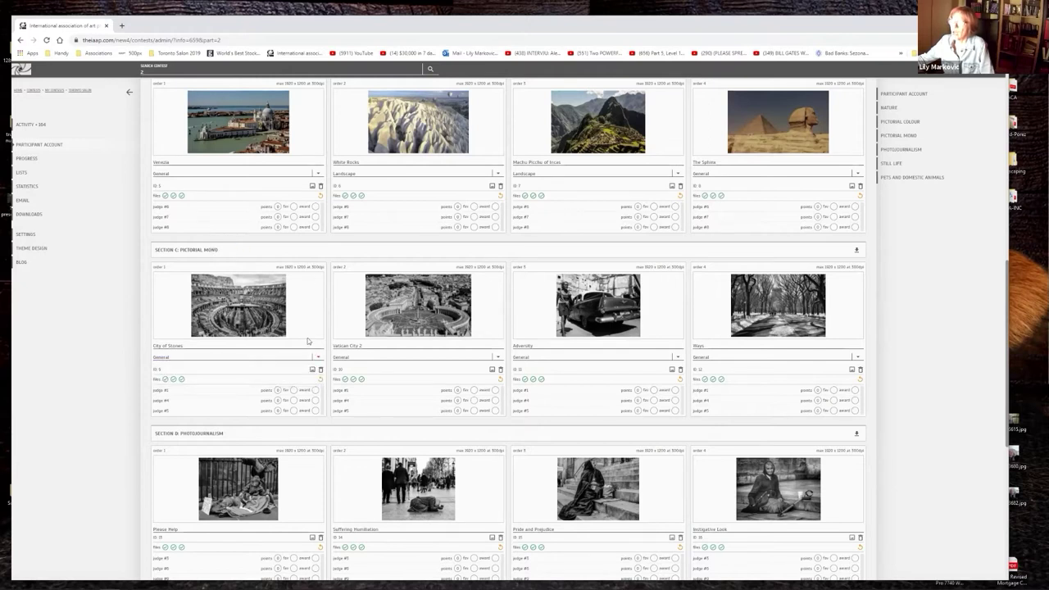
# View the category options for the Flying image in the Nature section, leaving General selected
pyautogui.scroll(1, 312, 303)
pyautogui.scroll(1, 311, 300)
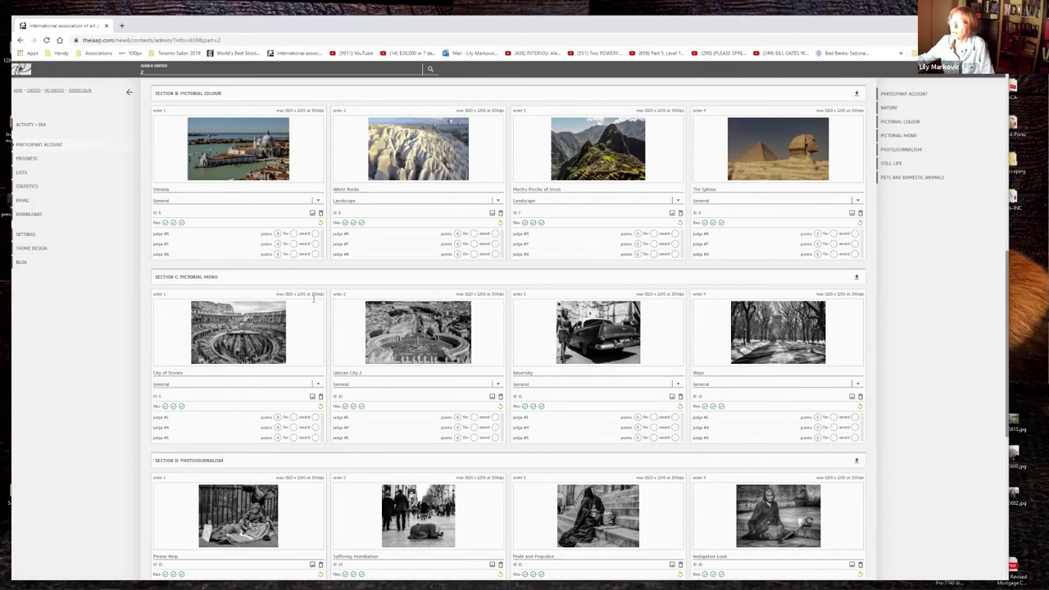
pyautogui.scroll(2, 312, 319)
pyautogui.scroll(2, 316, 320)
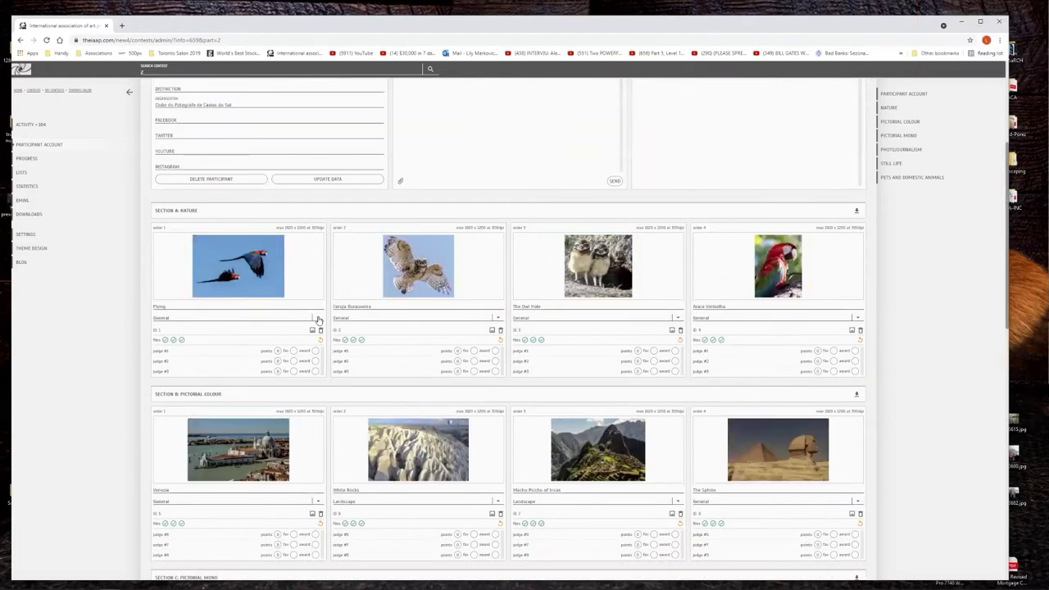
pyautogui.click(293, 321)
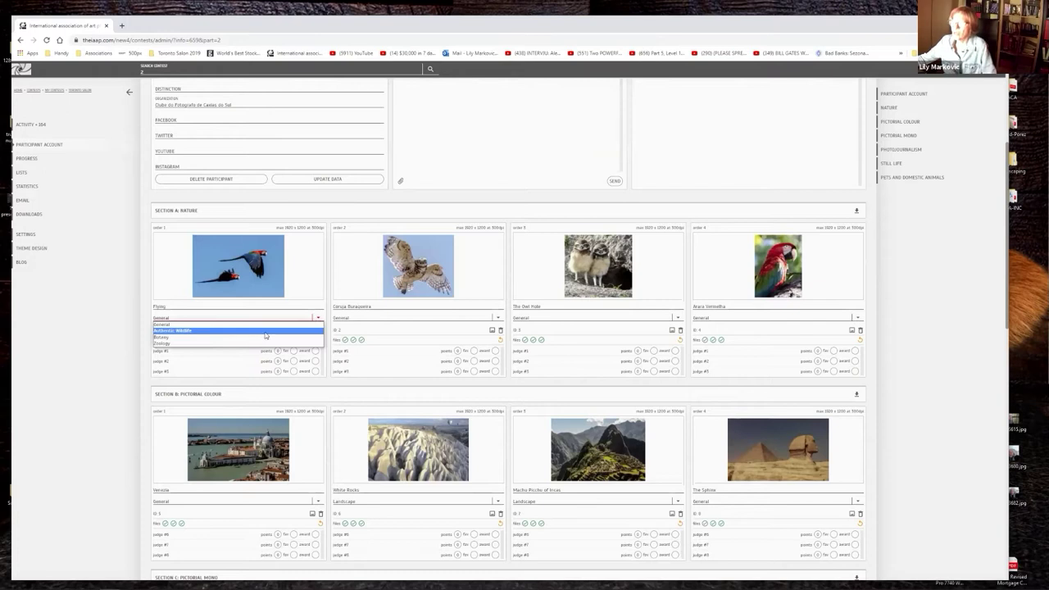
pyautogui.press('Escape')
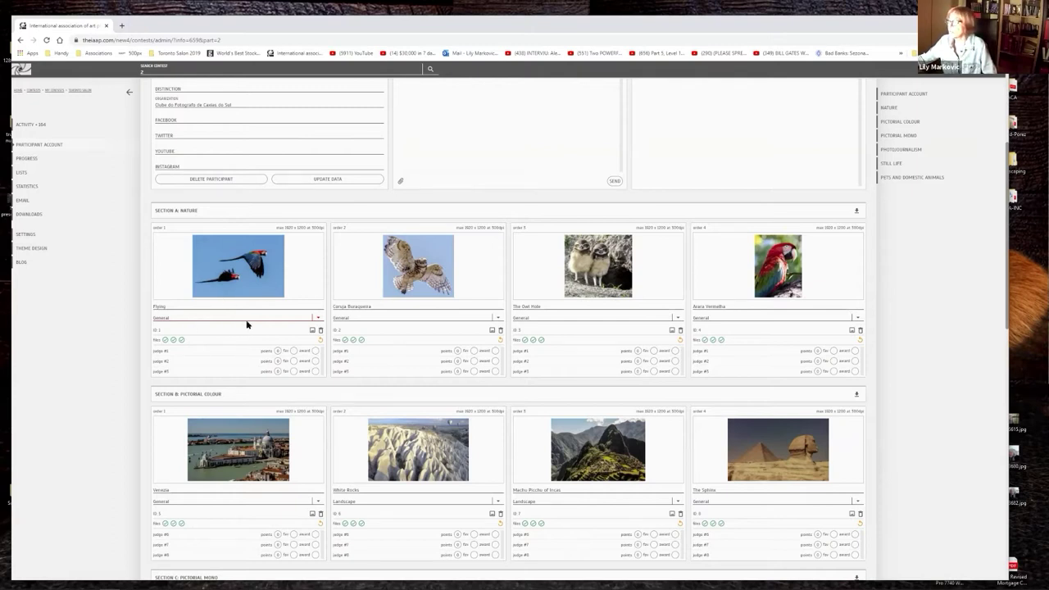
# Go to the entry form's update option below the Pets and Domestic Animals section
pyautogui.scroll(-1, 194, 267)
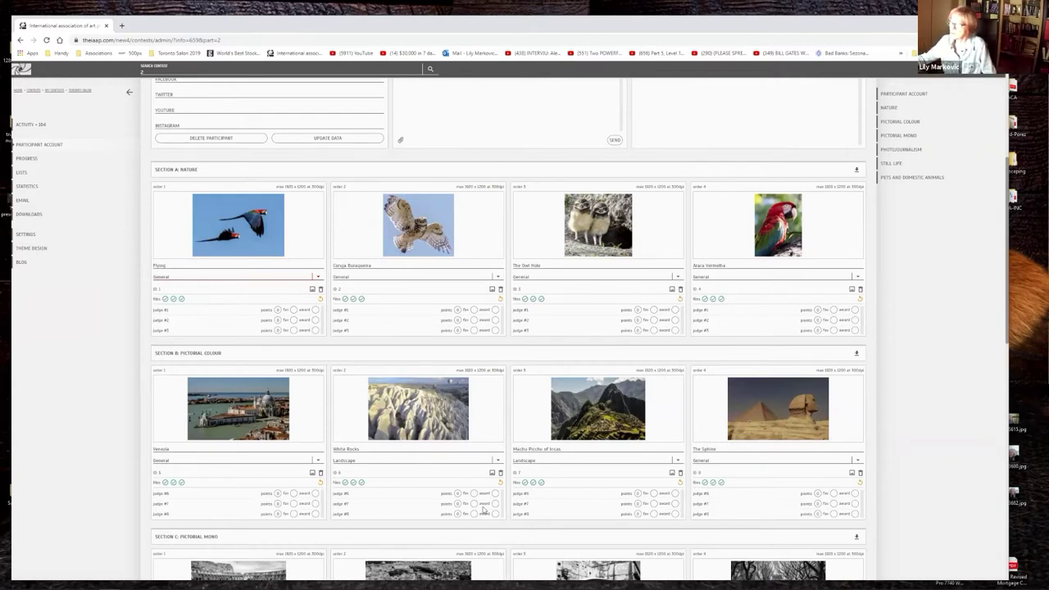
pyautogui.scroll(-8, 481, 555)
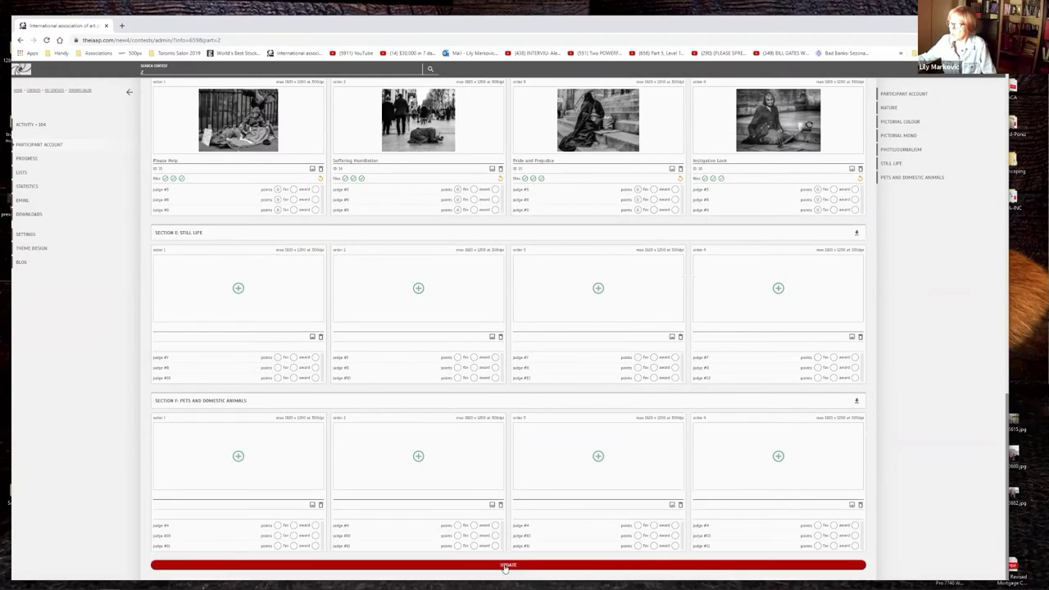
pyautogui.click(508, 567)
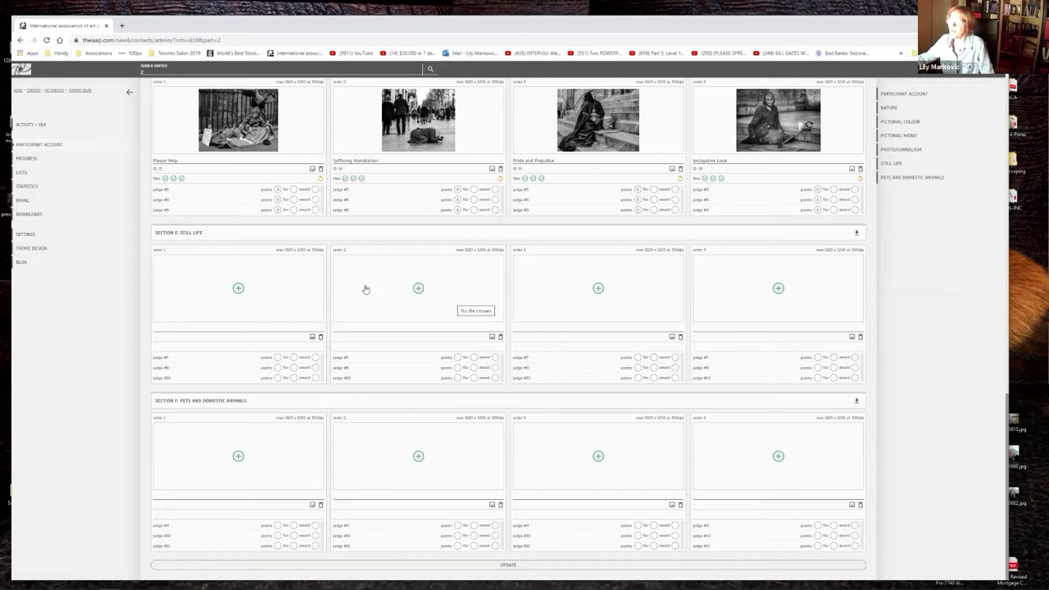
pyautogui.click(508, 565)
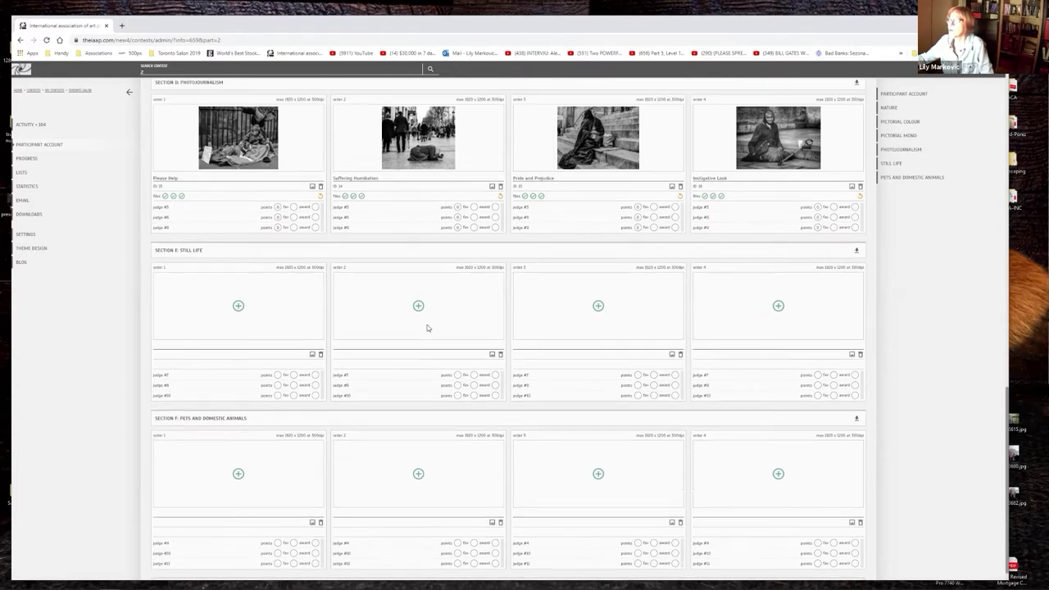
# Review the whole participant form again, from the personal details through every entry section to its end
pyautogui.scroll(2, 427, 323)
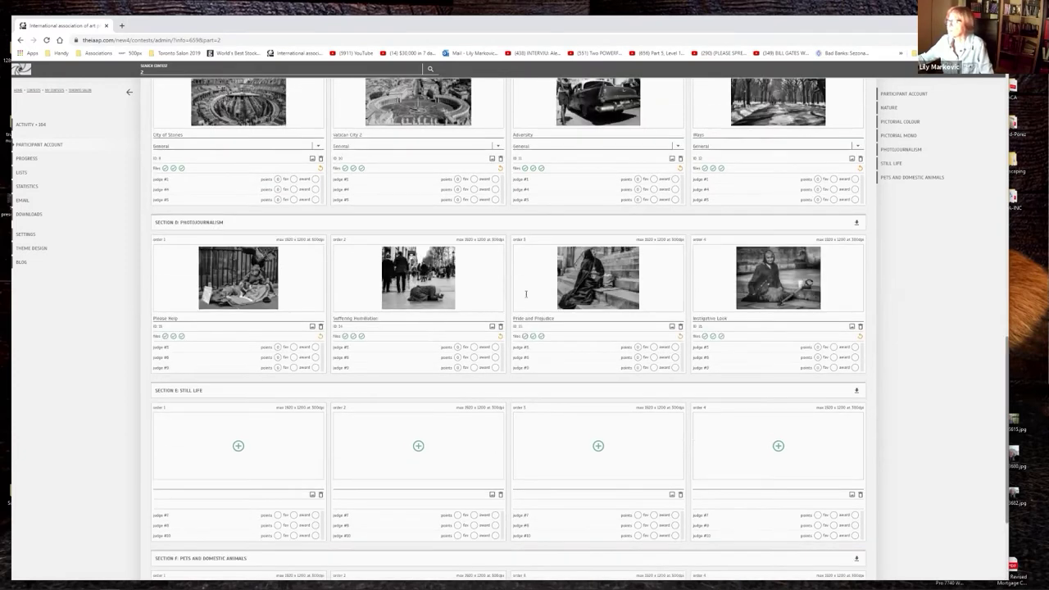
pyautogui.scroll(1, 527, 278)
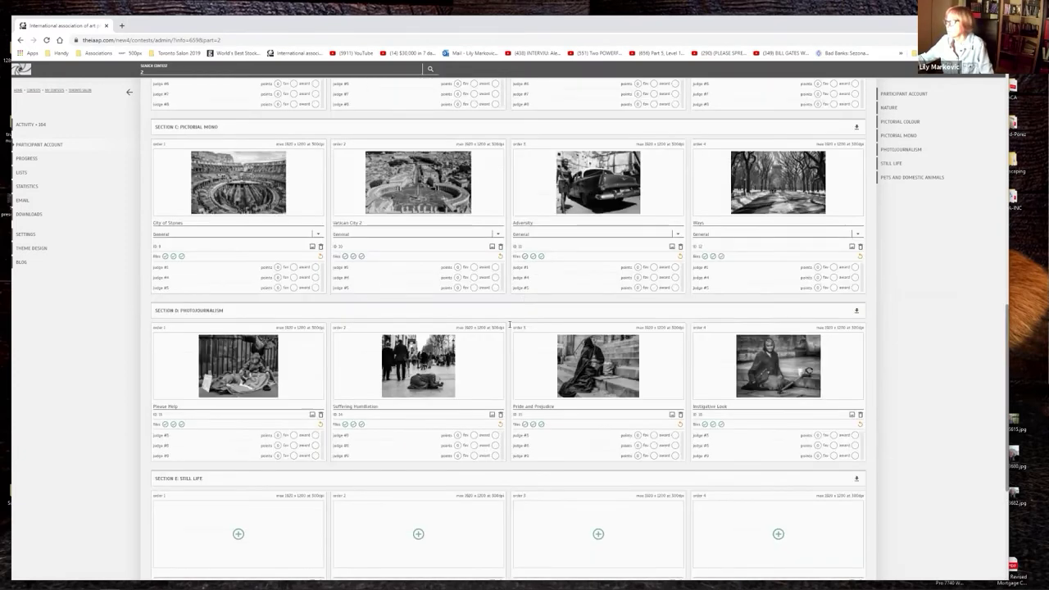
pyautogui.scroll(8, 512, 316)
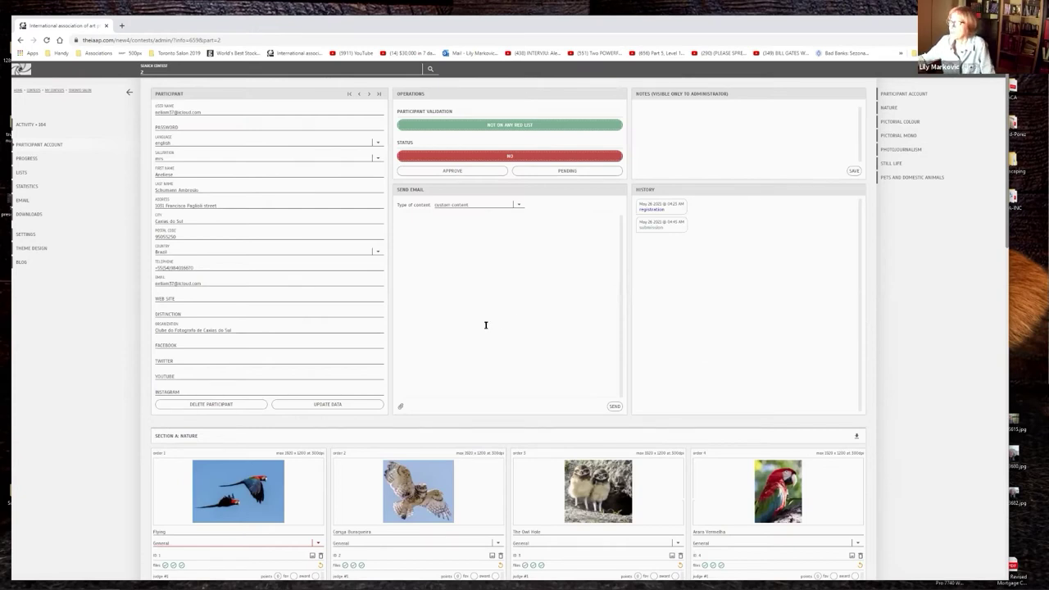
pyautogui.scroll(-1, 495, 286)
pyautogui.scroll(-2, 496, 286)
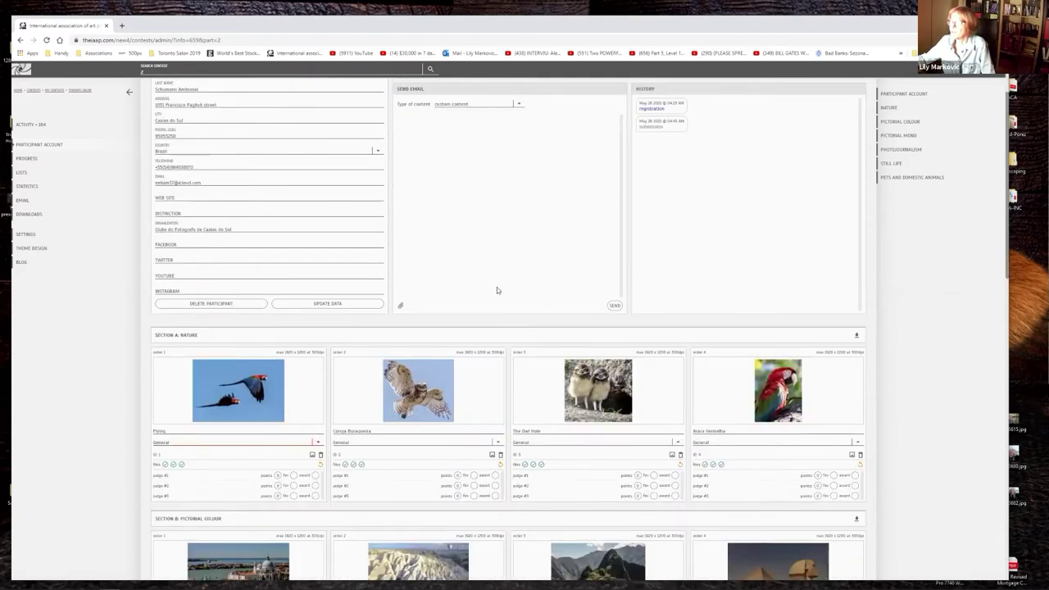
pyautogui.scroll(-2, 496, 286)
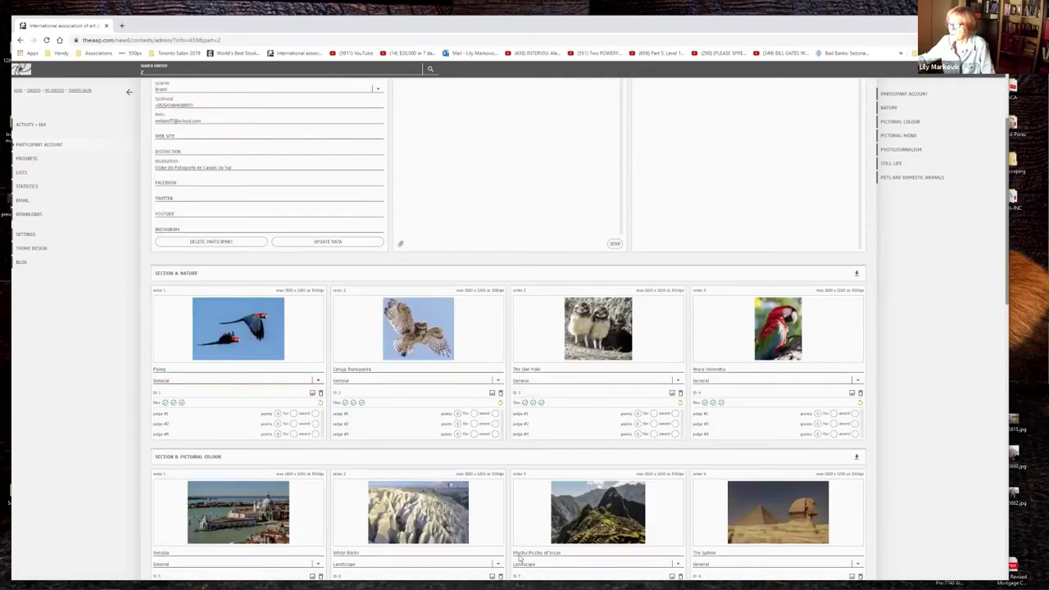
pyautogui.scroll(-5, 513, 564)
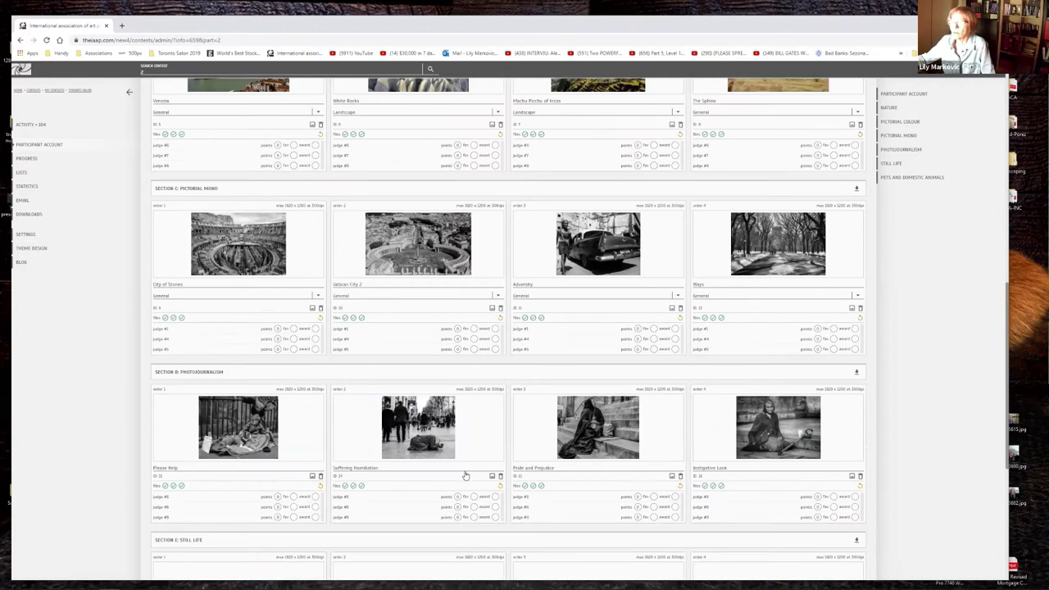
pyautogui.scroll(-4, 474, 460)
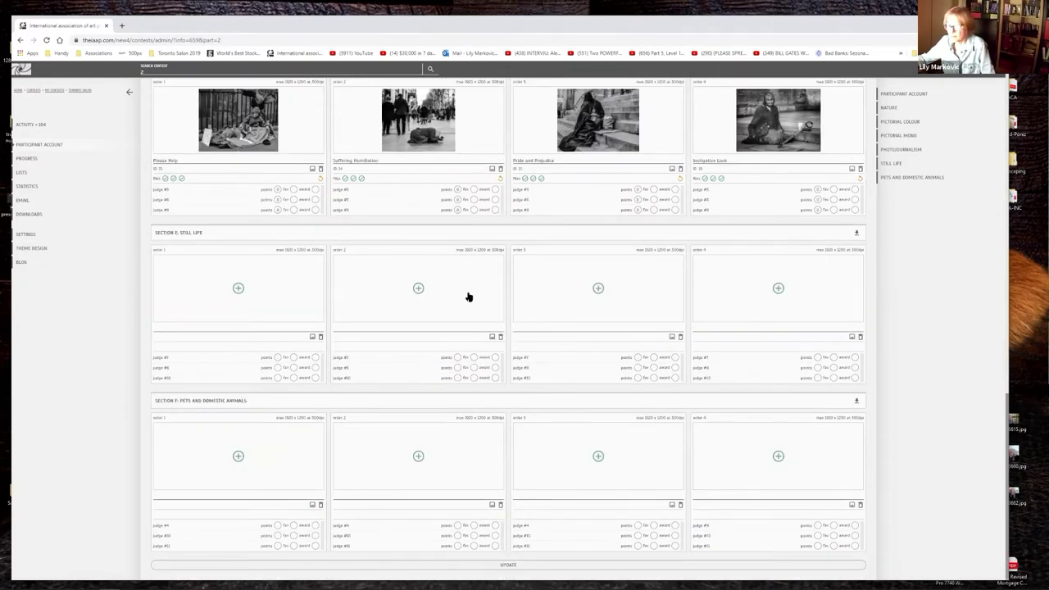